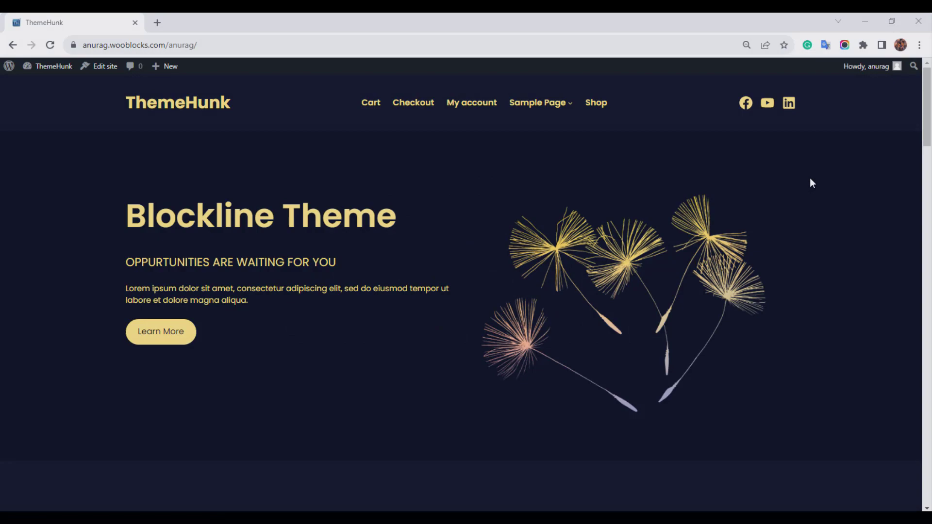
# Scroll through the site's homepage, then switch to the ThemeHunk admin dashboard
pyautogui.scroll(-12, 810, 180)
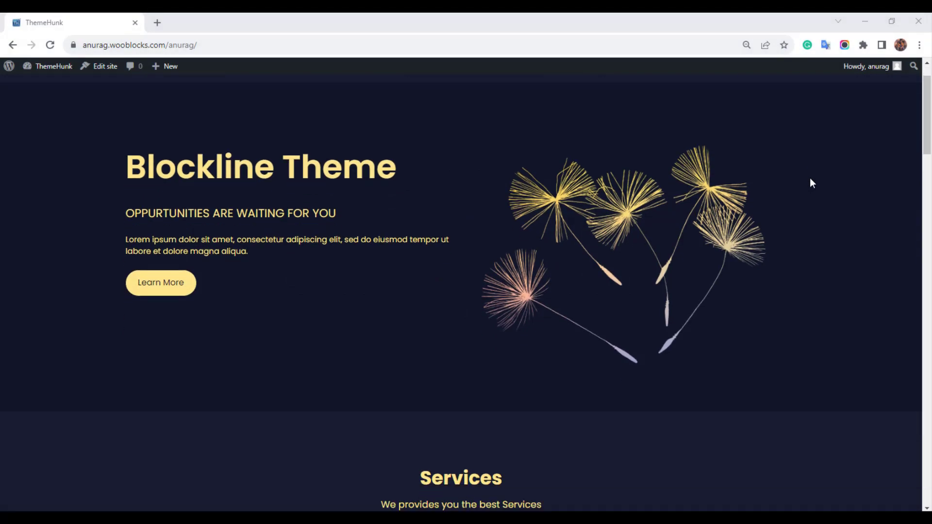
pyautogui.scroll(-20, 810, 179)
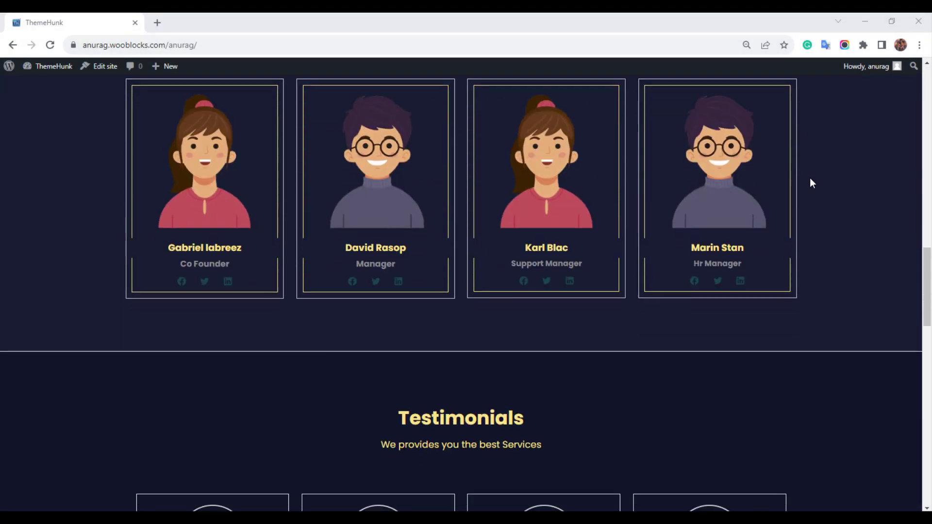
pyautogui.scroll(-7, 811, 179)
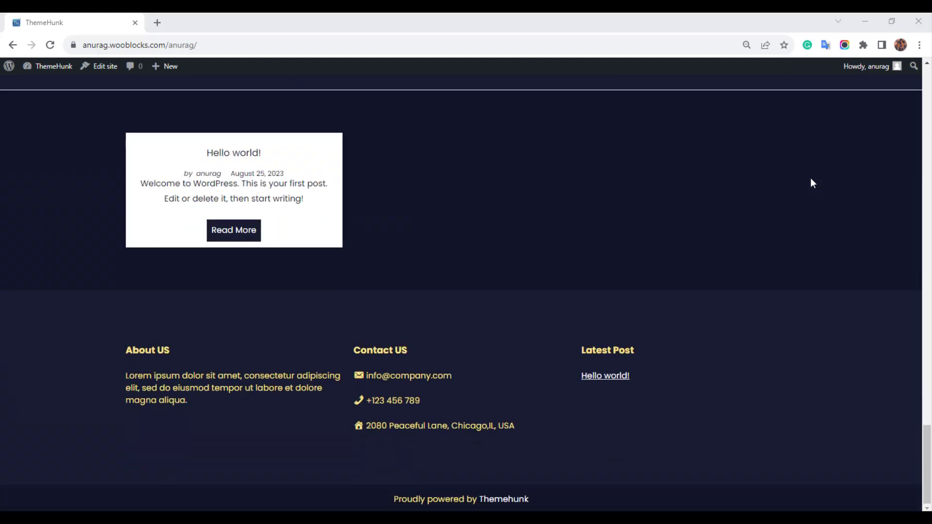
pyautogui.scroll(15, 810, 178)
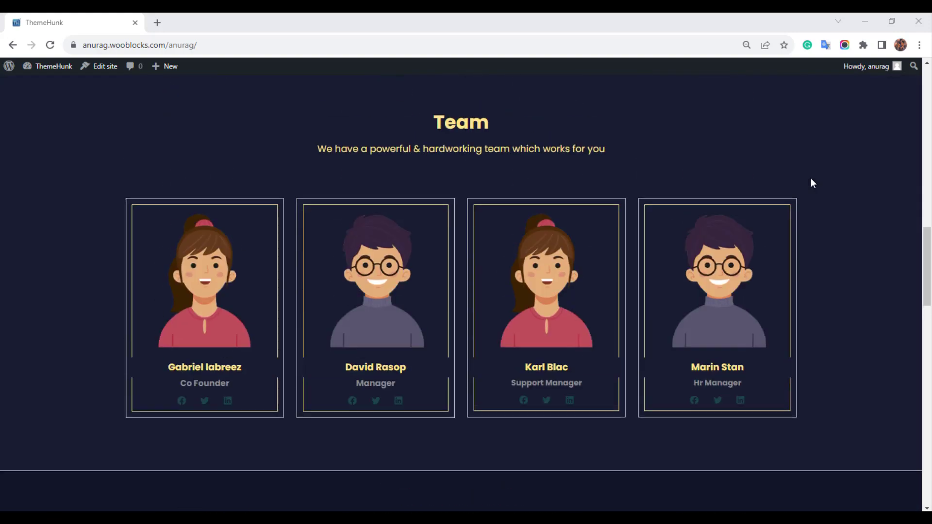
pyautogui.scroll(15, 811, 179)
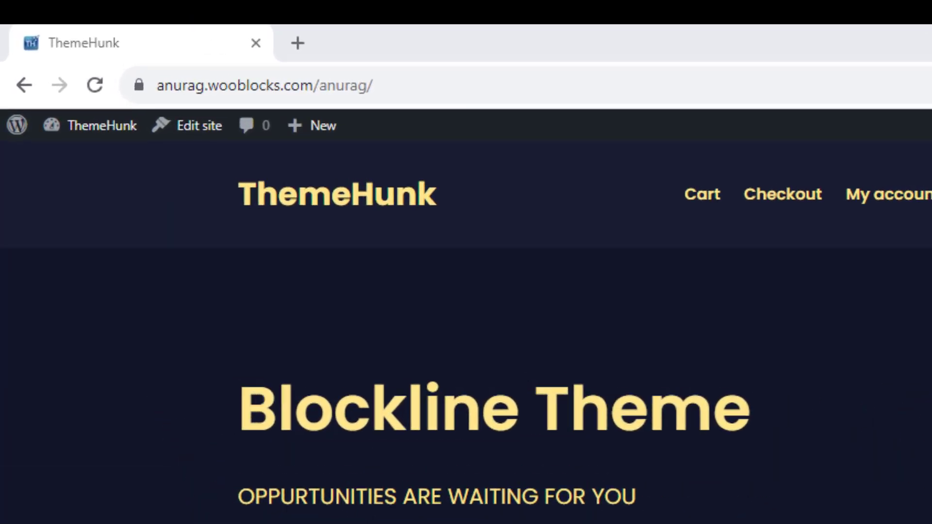
pyautogui.moveTo(112, 134)
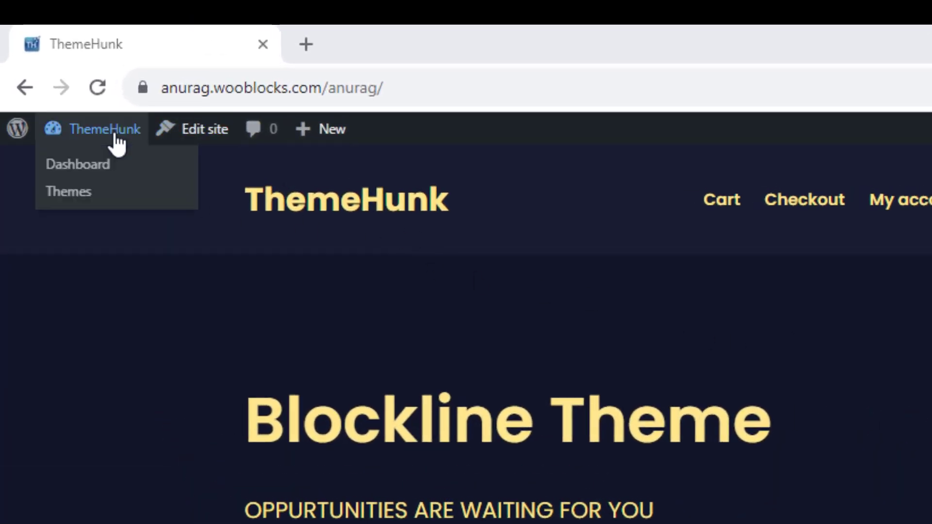
pyautogui.click(101, 167)
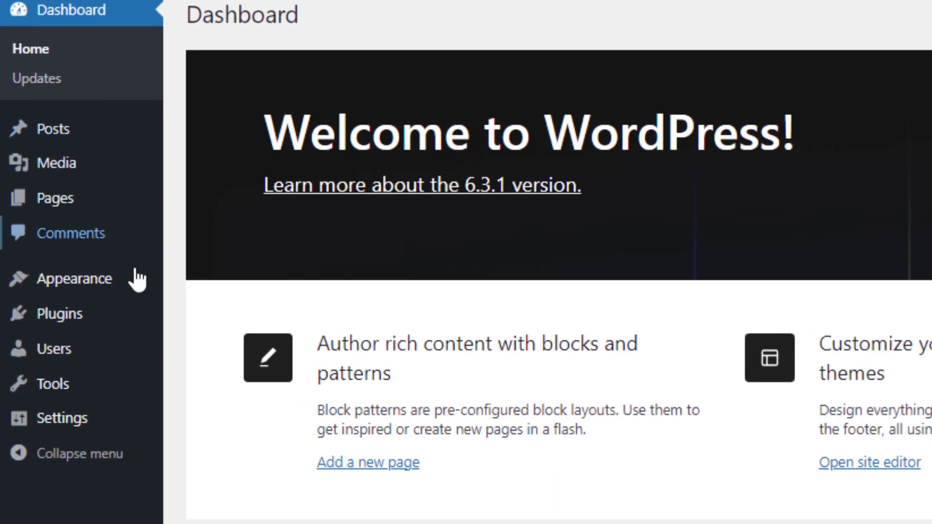
pyautogui.moveTo(127, 360)
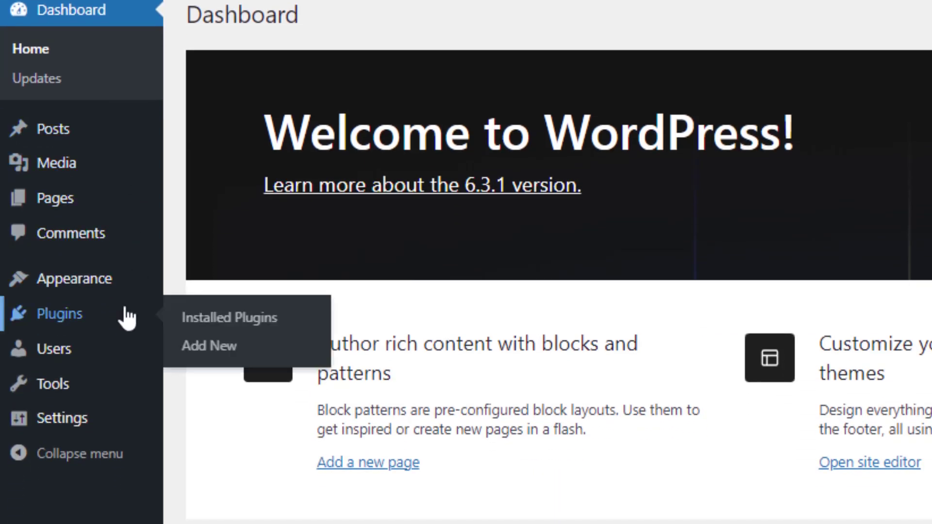
# Search plugins for 'lead from builder', then install and activate Responsive Contact Form Builder
pyautogui.click(323, 347)
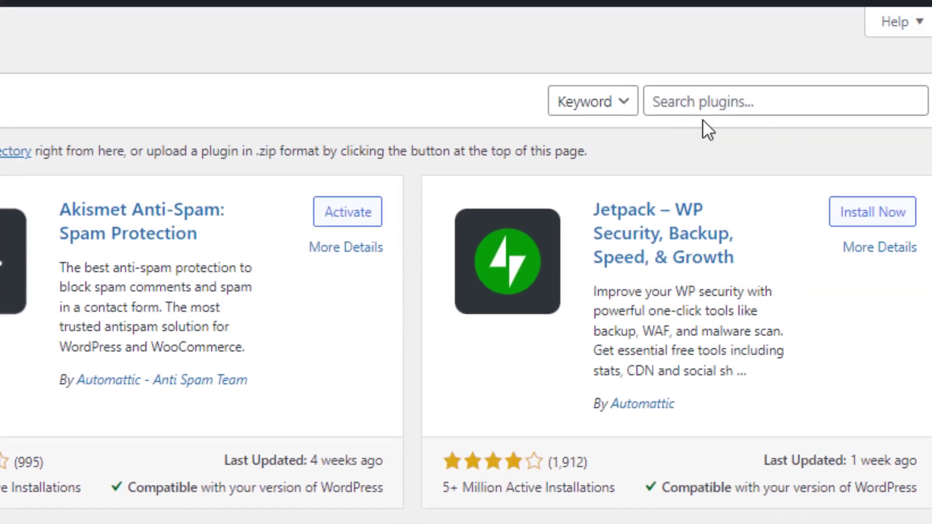
pyautogui.click(718, 108)
pyautogui.write('l')
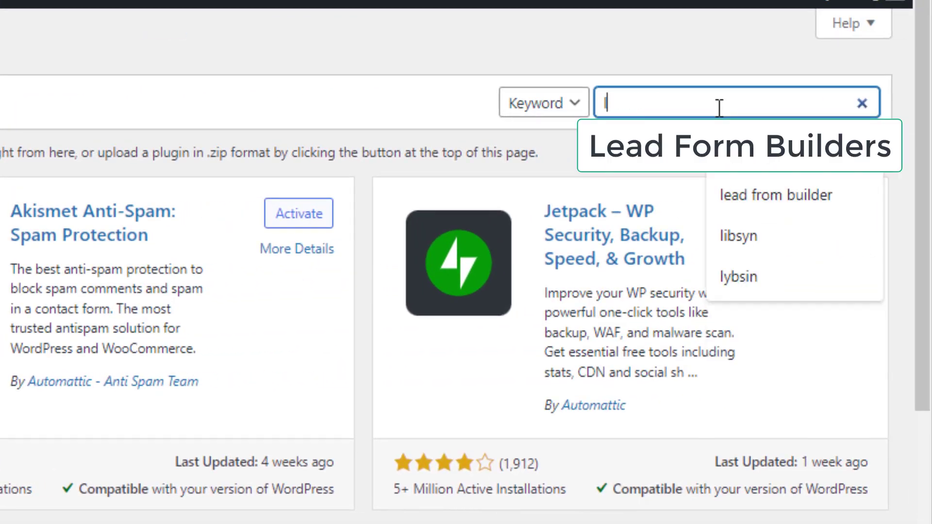
pyautogui.write('ead from b')
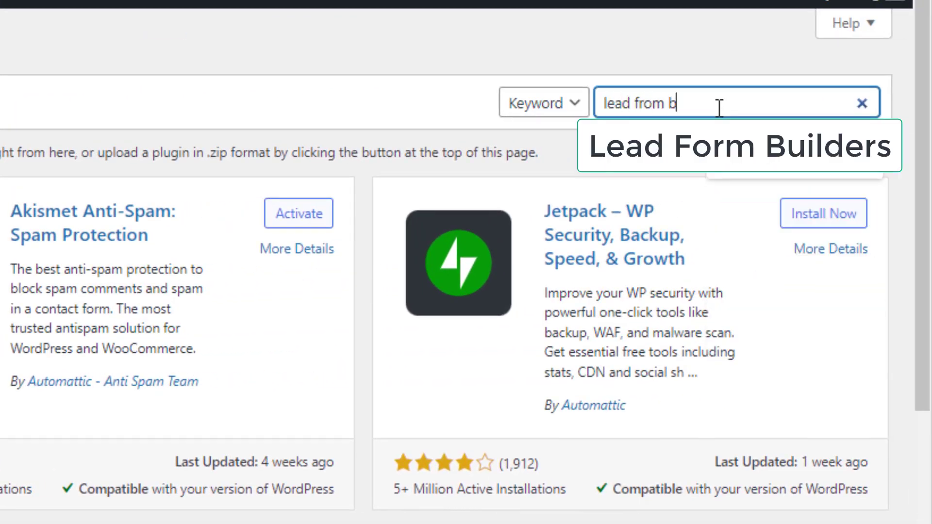
pyautogui.write('uilder')
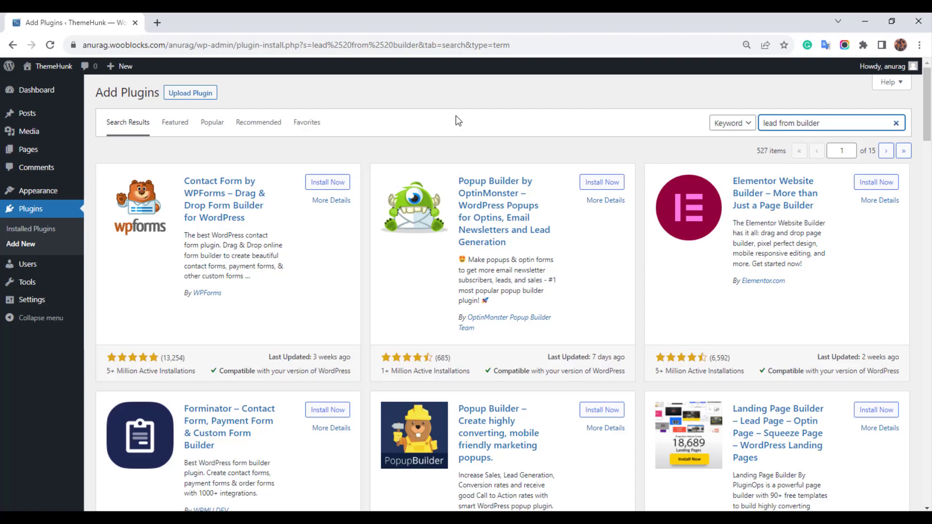
pyautogui.scroll(-6, 367, 174)
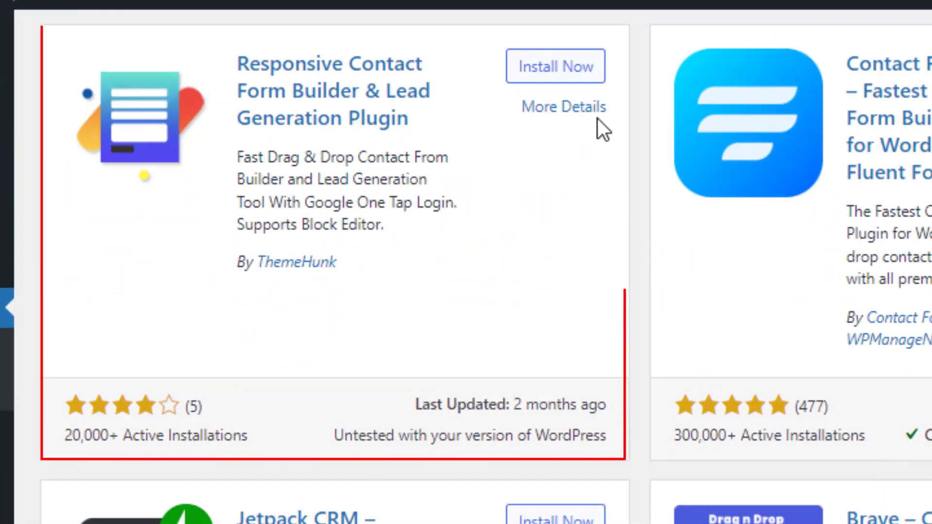
pyautogui.click(598, 83)
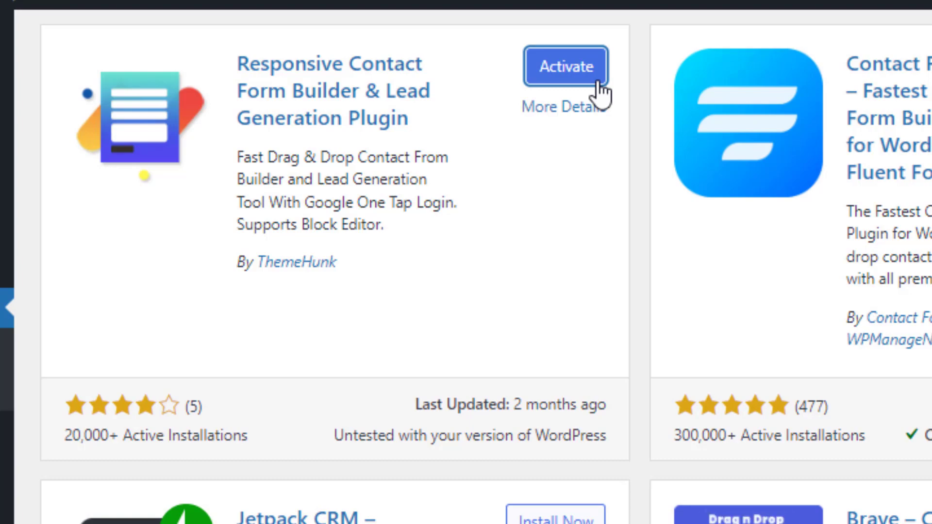
pyautogui.click(566, 67)
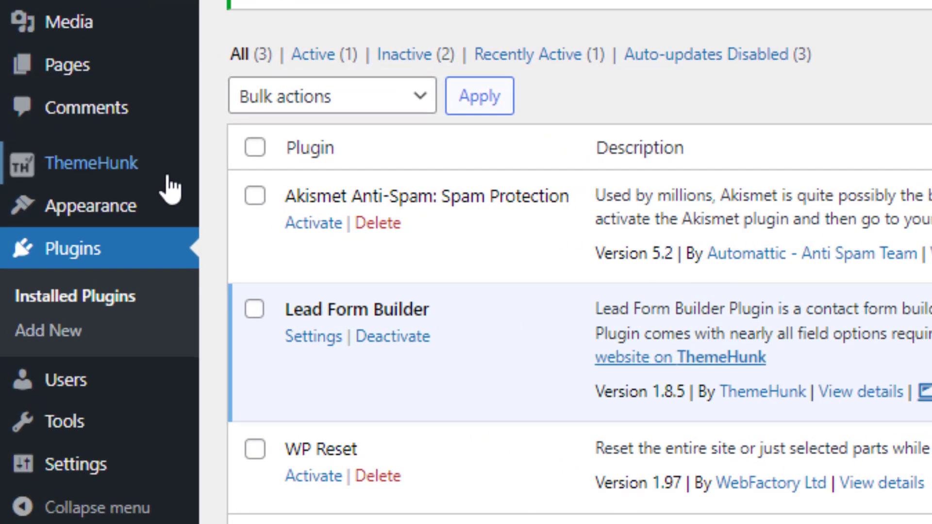
# Go to Lead Form Builder's form list from the ThemeHunk sidebar menu
pyautogui.moveTo(165, 174)
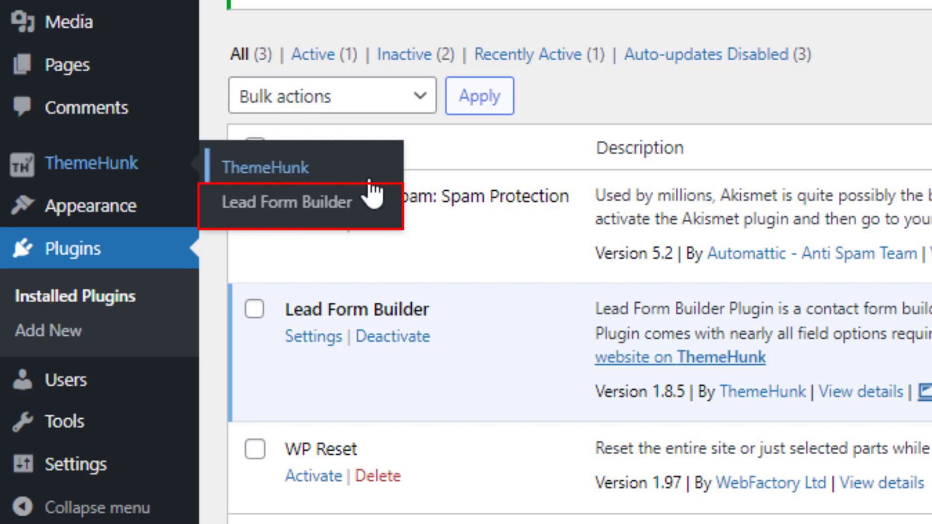
pyautogui.click(388, 224)
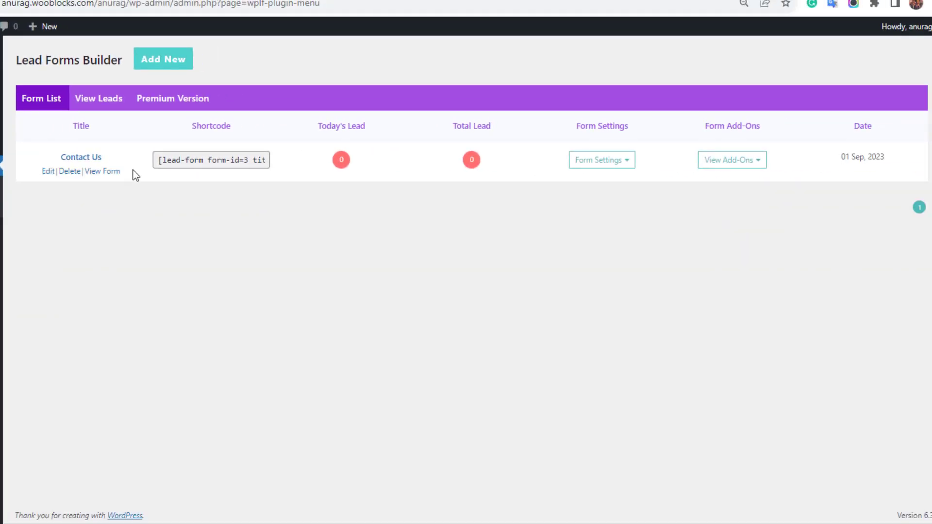
pyautogui.moveTo(72, 172)
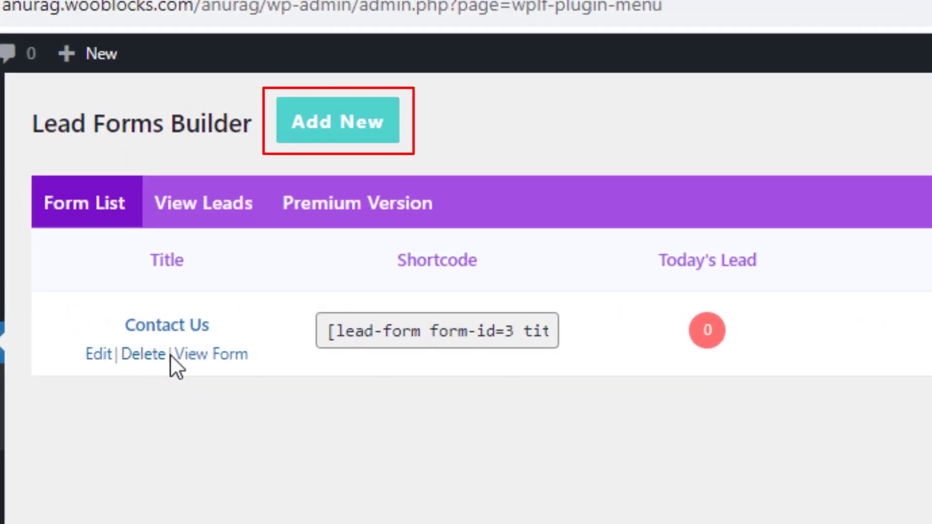
# Start a new form titled 'Contact Us'
pyautogui.click(358, 145)
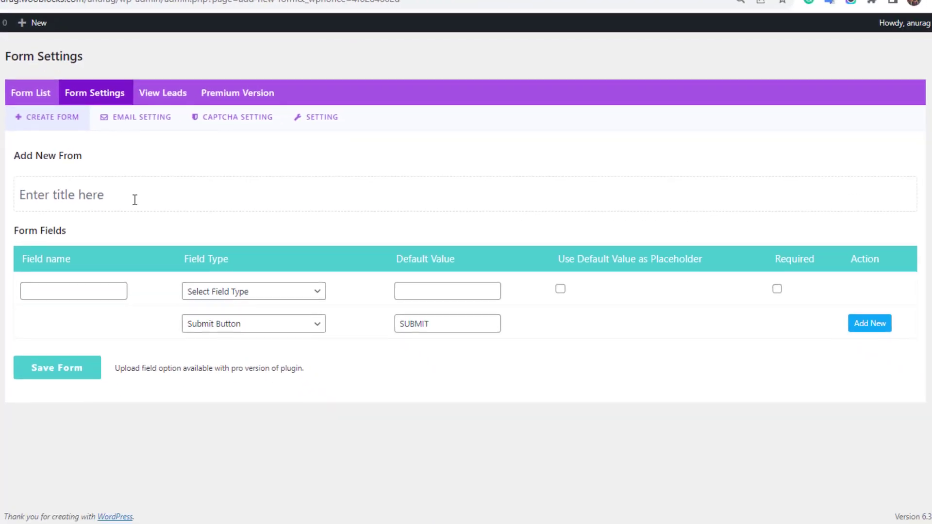
pyautogui.click(299, 416)
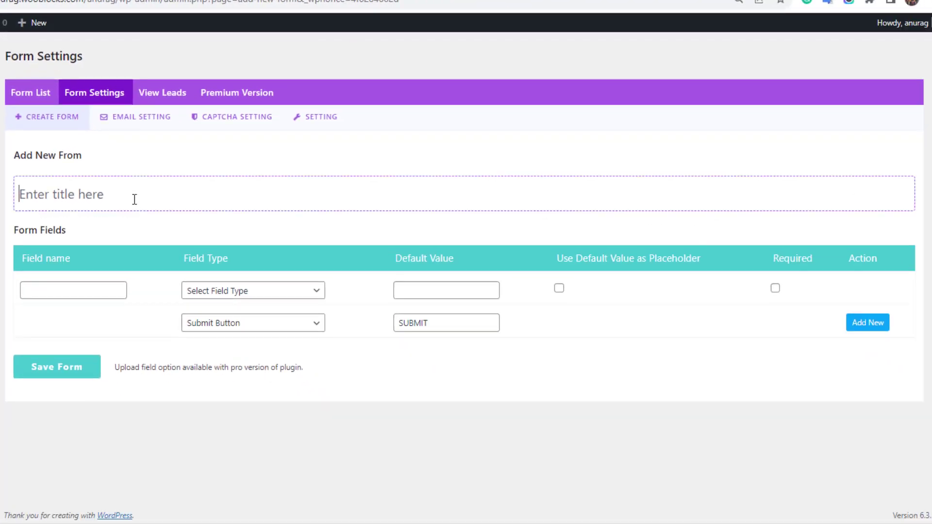
pyautogui.write('Contact Us')
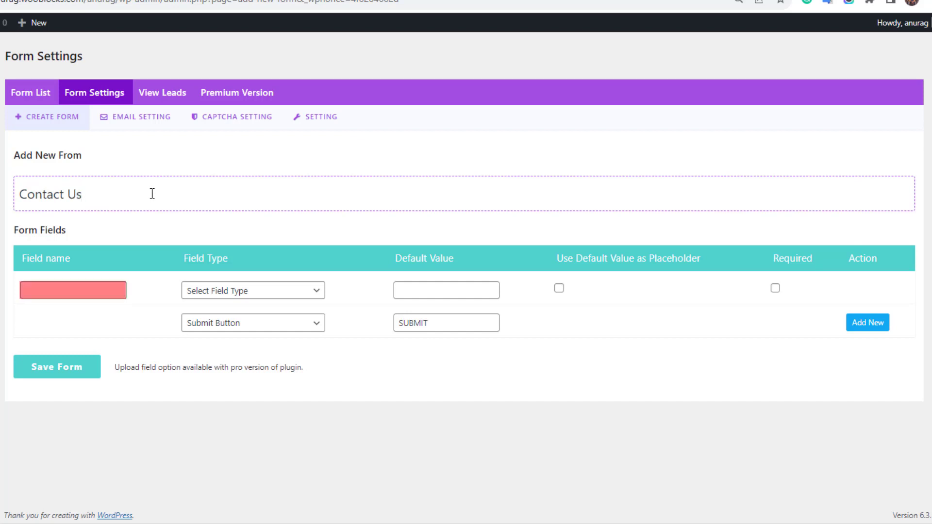
# Name the first field 'Your Name' with the Name type, leaving its default value empty
pyautogui.click(71, 289)
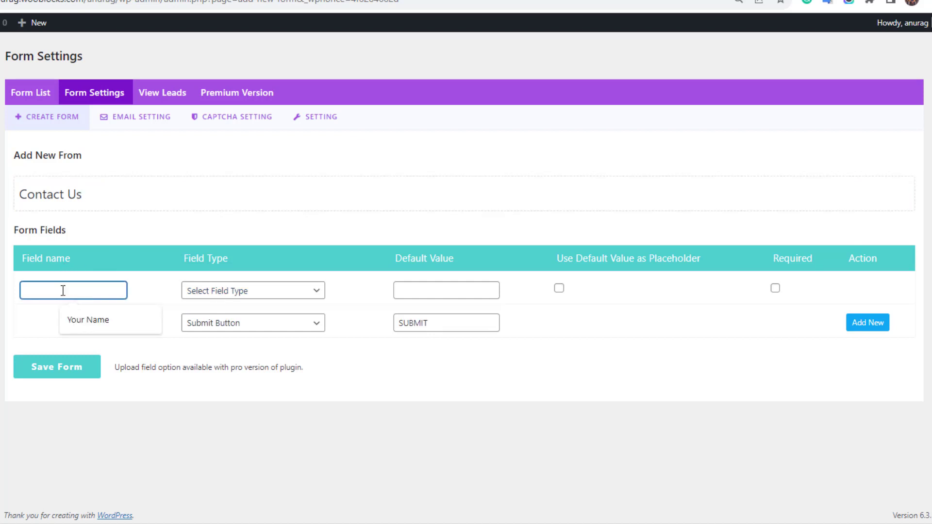
pyautogui.click(87, 318)
pyautogui.click(196, 296)
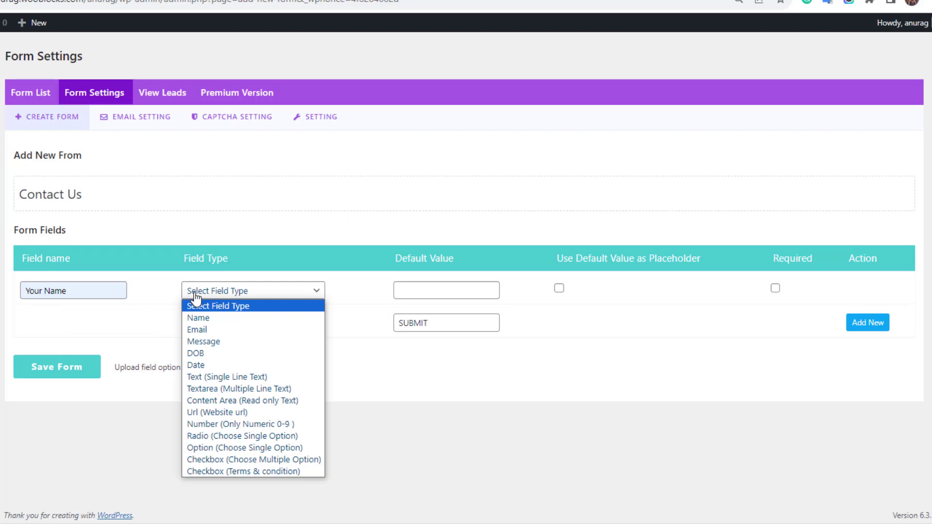
pyautogui.click(221, 318)
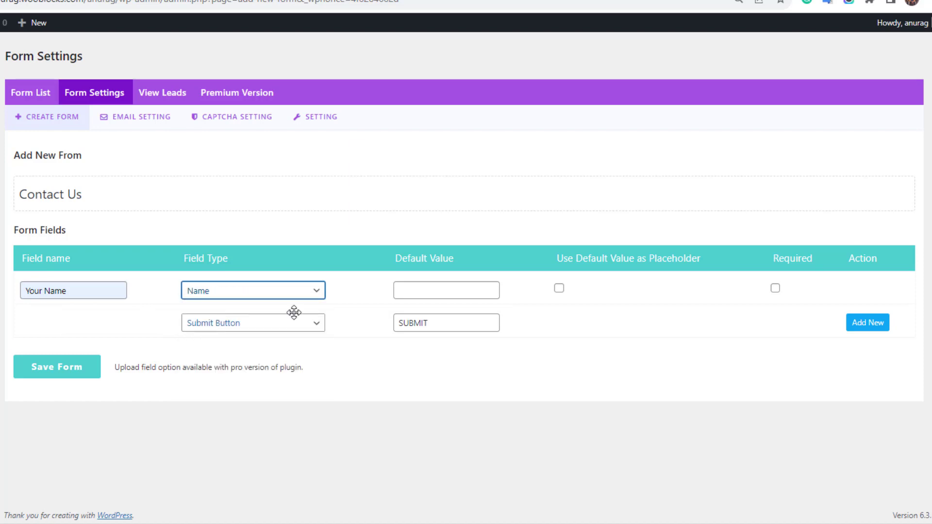
pyautogui.click(441, 287)
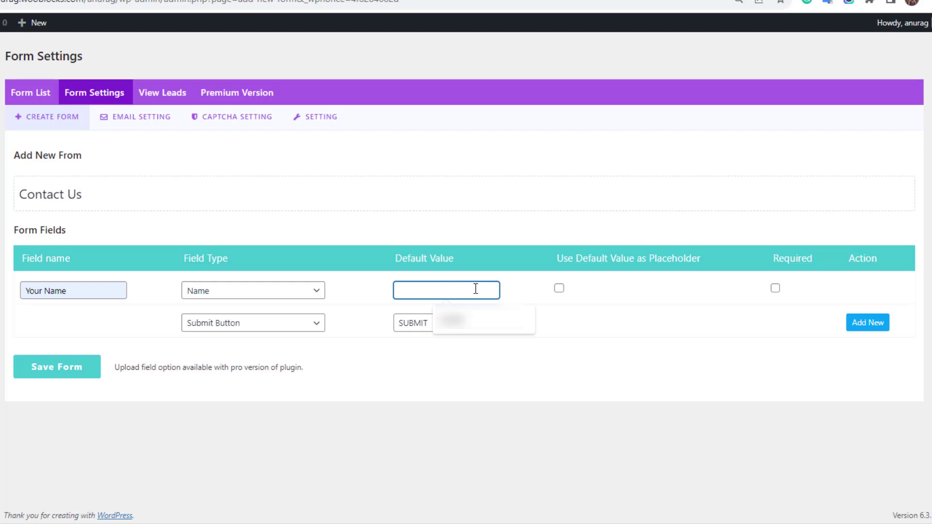
pyautogui.click(538, 411)
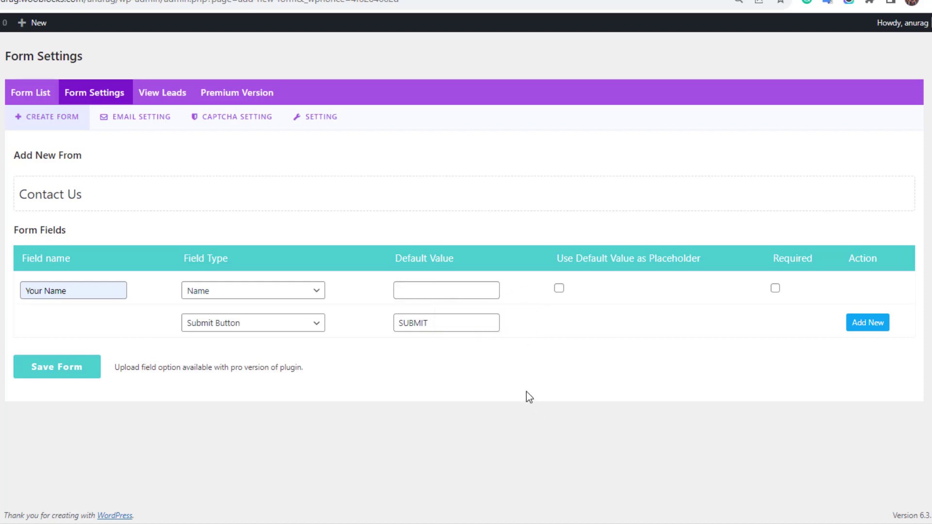
# Add an 'Email' field of type Email, and make Your Name and Email required
pyautogui.click(881, 326)
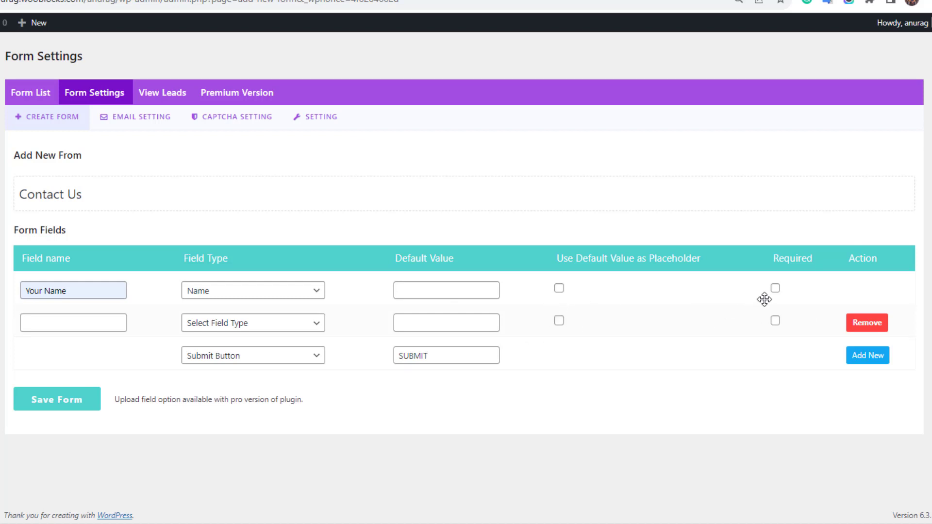
pyautogui.click(91, 325)
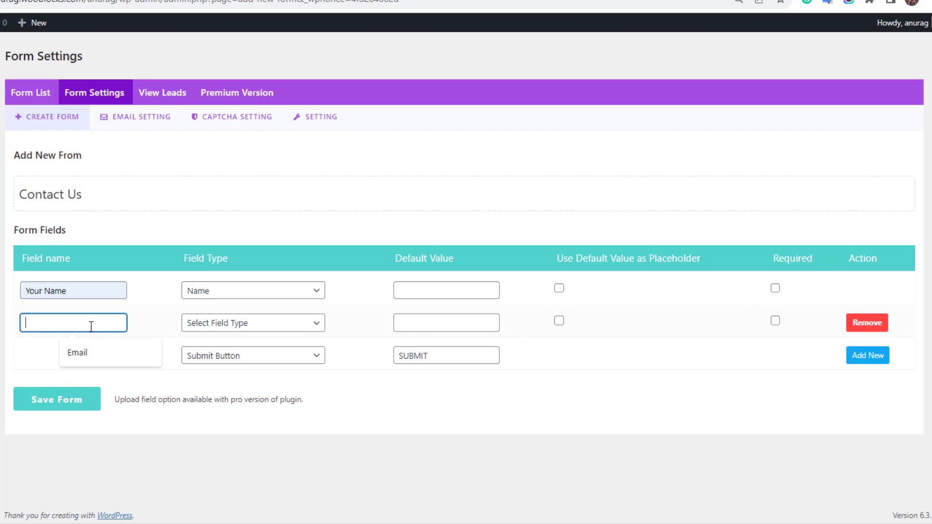
pyautogui.click(91, 343)
pyautogui.click(197, 324)
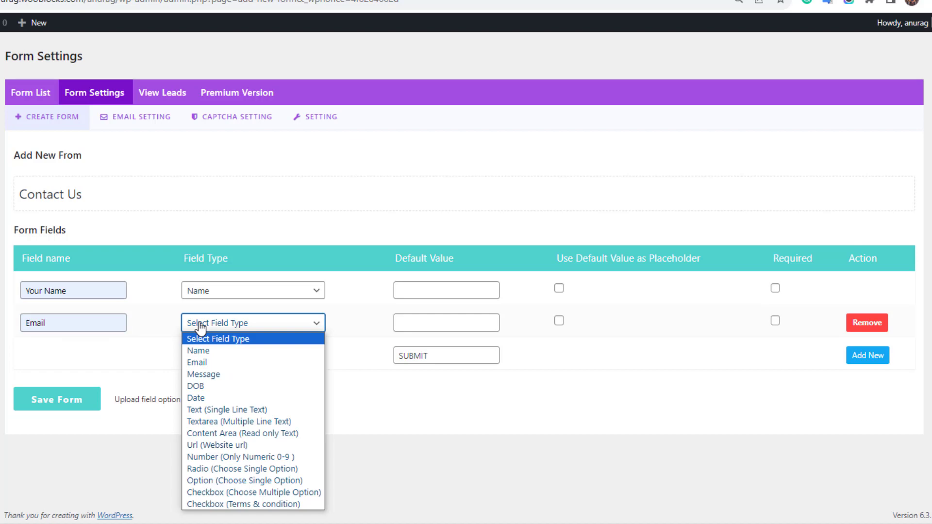
pyautogui.click(218, 362)
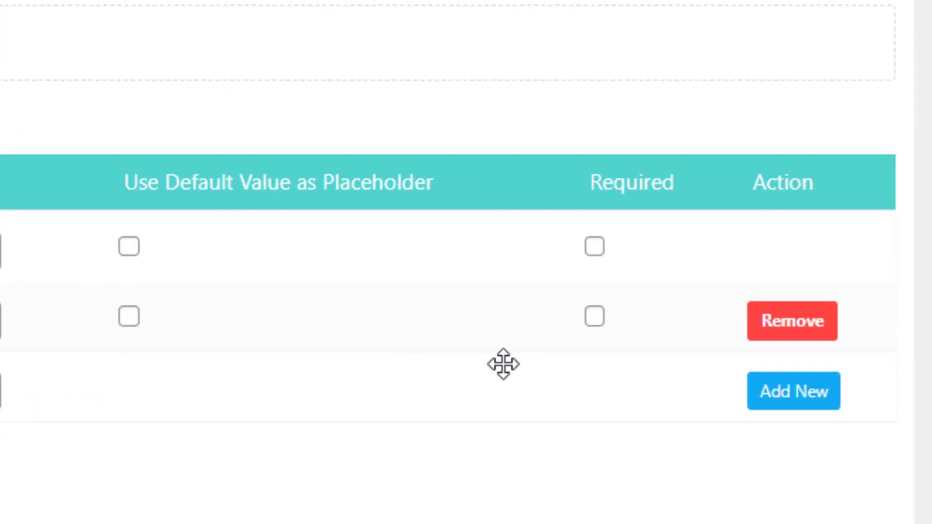
pyautogui.click(596, 248)
pyautogui.click(596, 318)
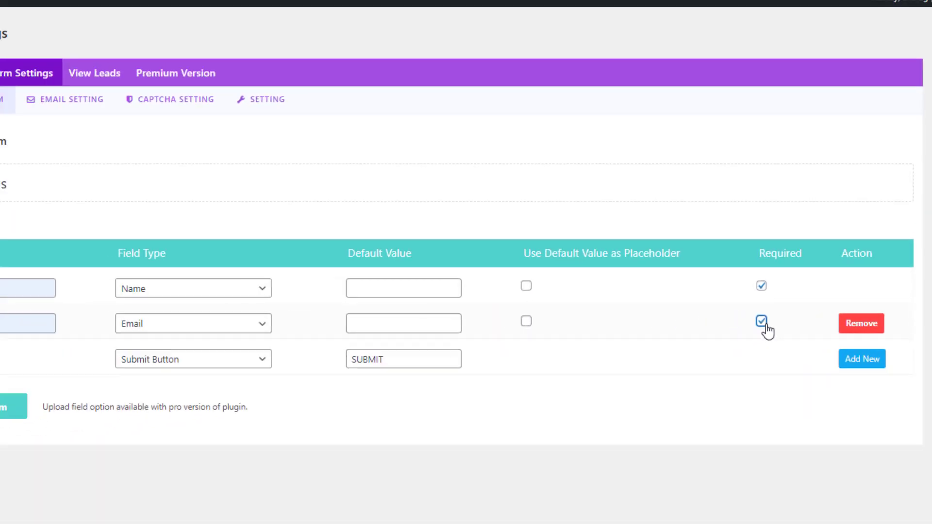
# Add a required 'Message' field of type Message and save the form
pyautogui.click(869, 365)
pyautogui.click(77, 361)
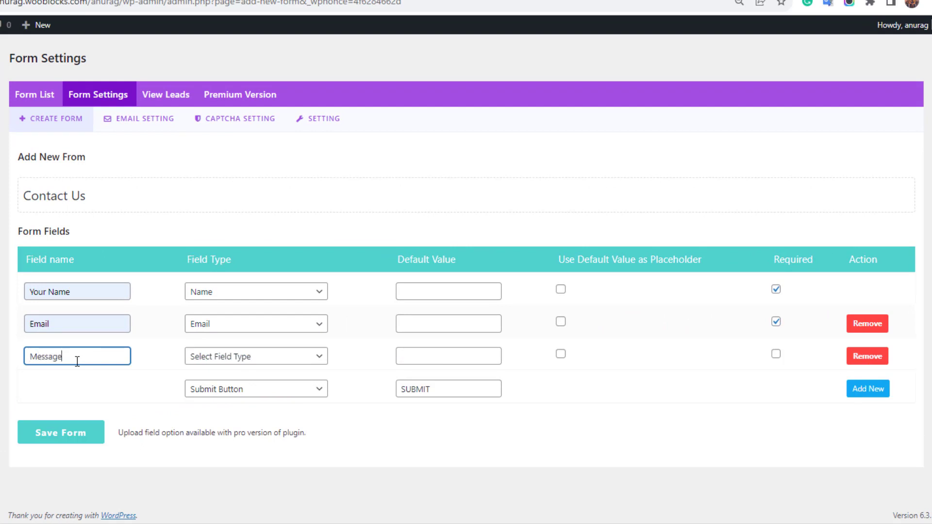
pyautogui.click(205, 363)
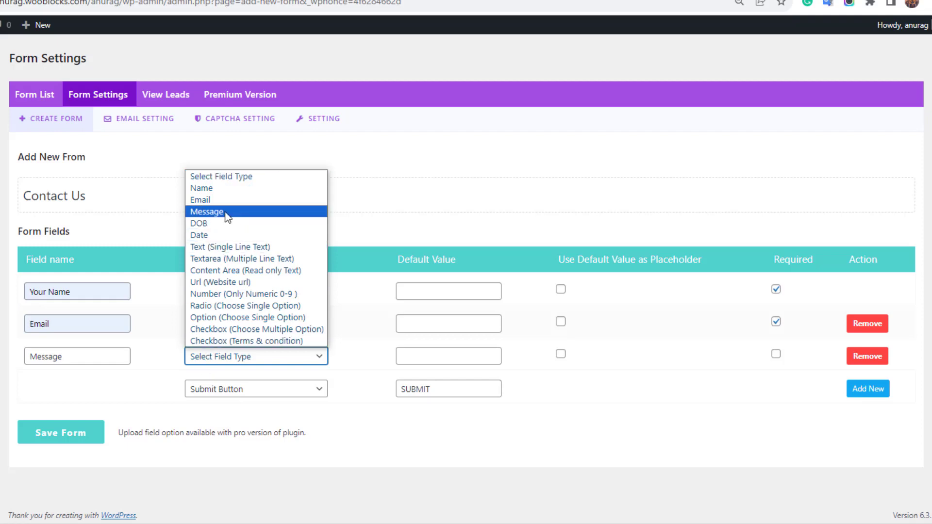
pyautogui.click(226, 217)
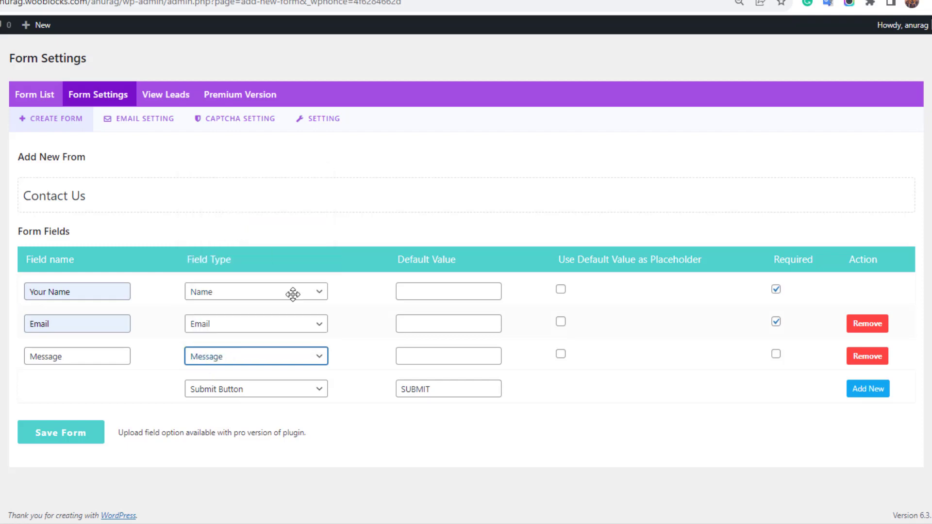
pyautogui.click(776, 354)
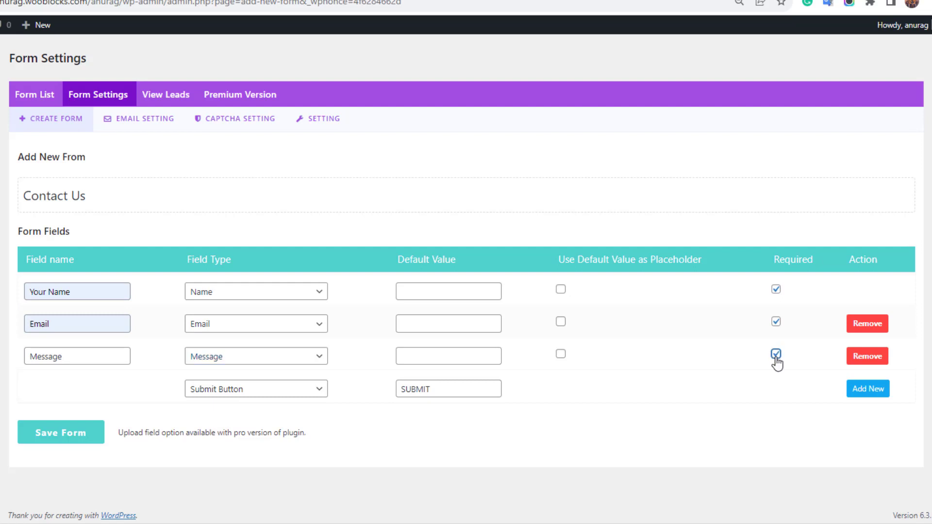
pyautogui.click(108, 121)
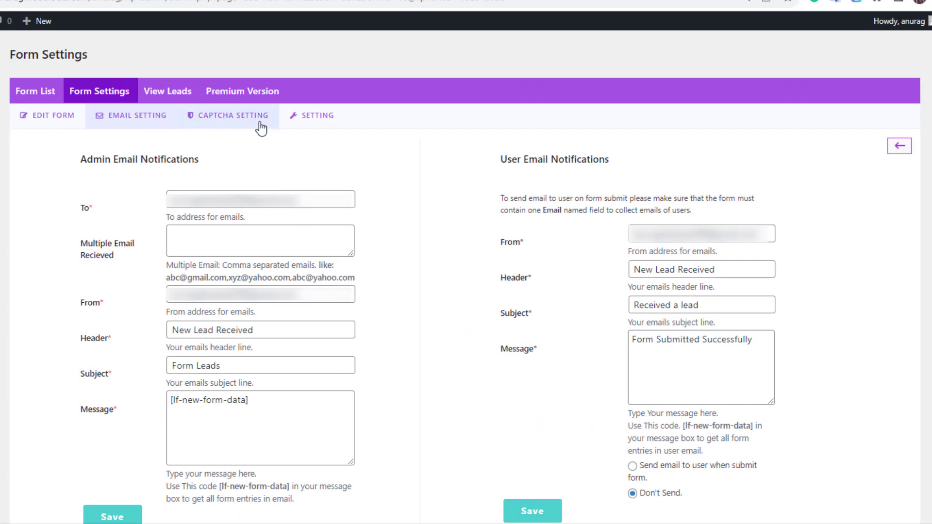
# Review the CAPTCHA settings and reCAPTCHA key signup page, then go to the form's Setting tab
pyautogui.click(261, 126)
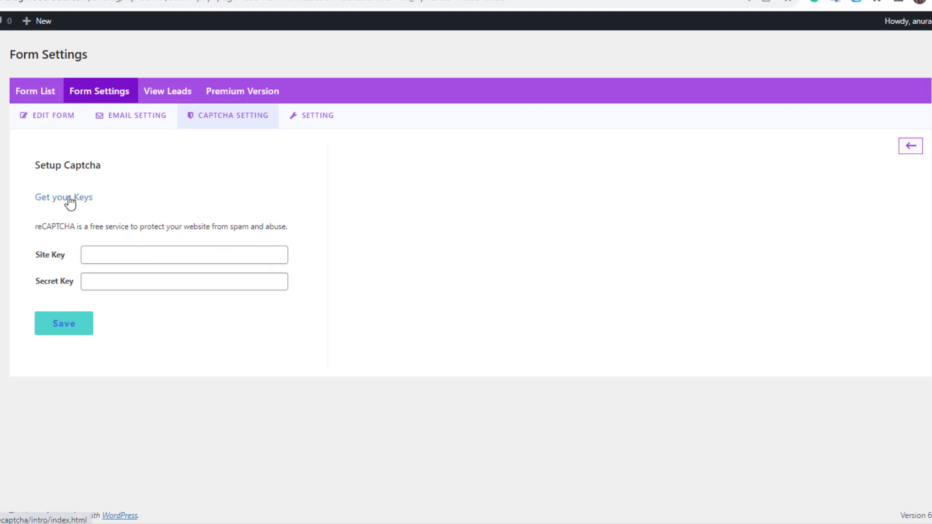
pyautogui.click(70, 203)
pyautogui.click(210, 22)
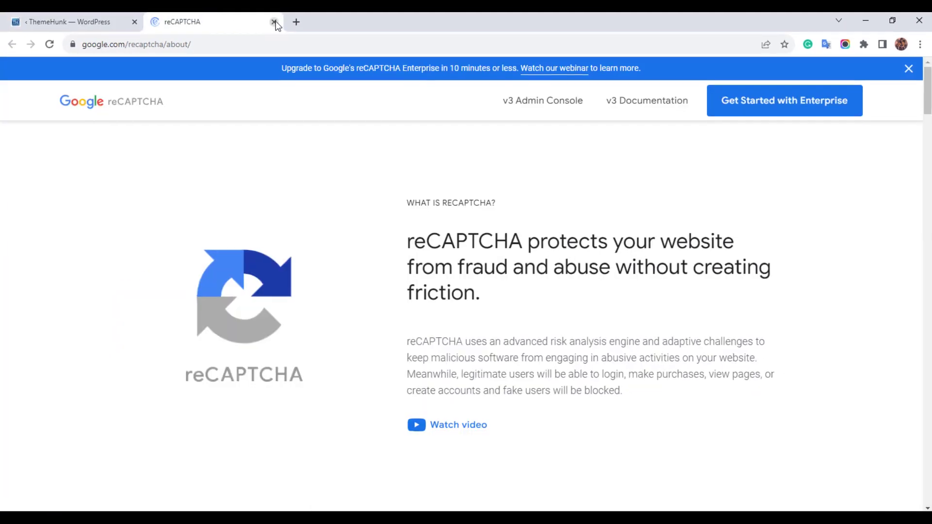
pyautogui.click(274, 23)
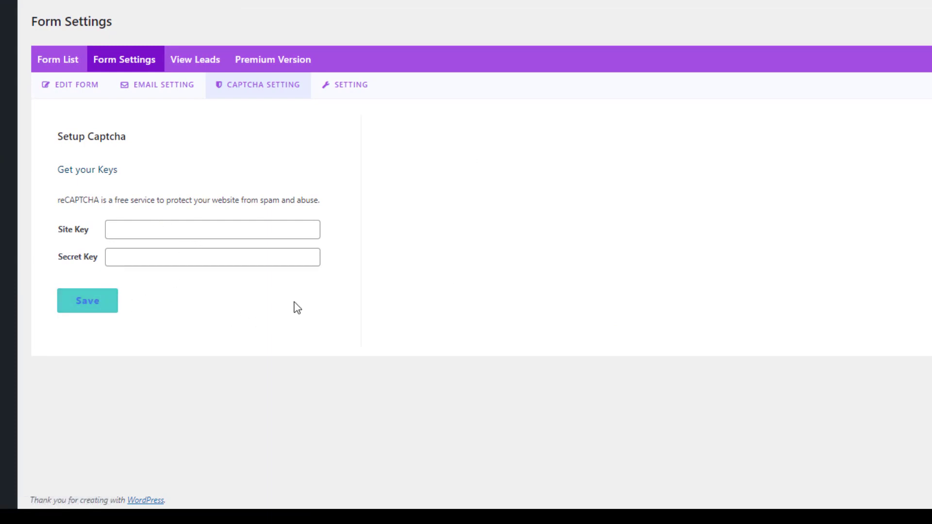
pyautogui.click(362, 87)
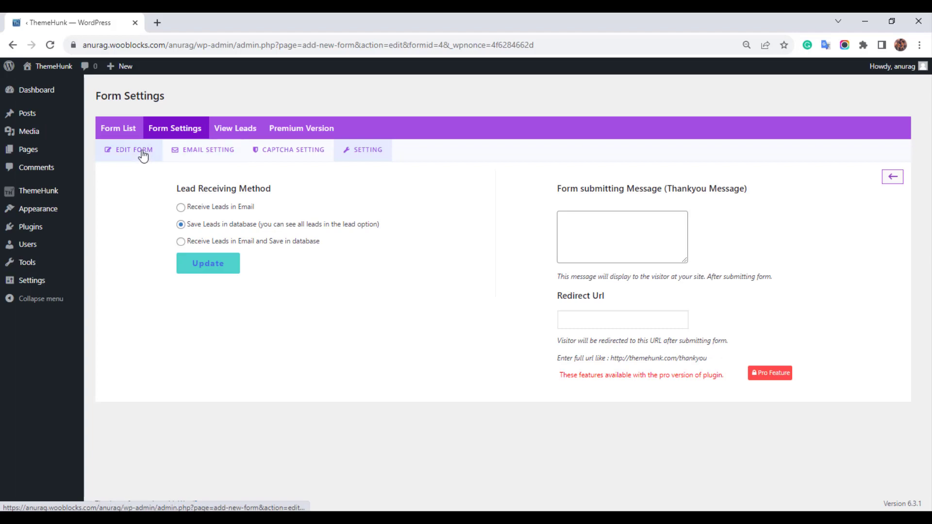
# Return to the Contact Us form's Edit Form tab
pyautogui.click(140, 156)
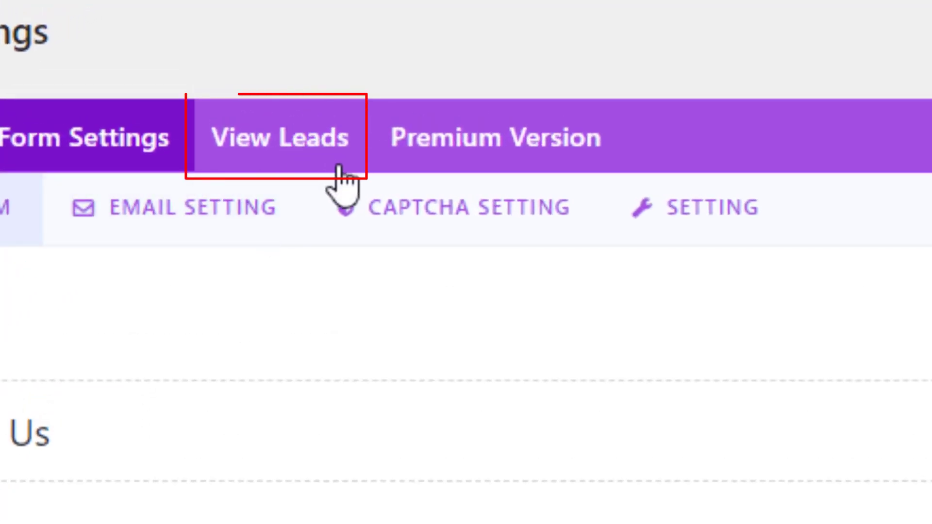
# Check the leads list, re-save the first Contact Us form, and return to the form list
pyautogui.click(344, 167)
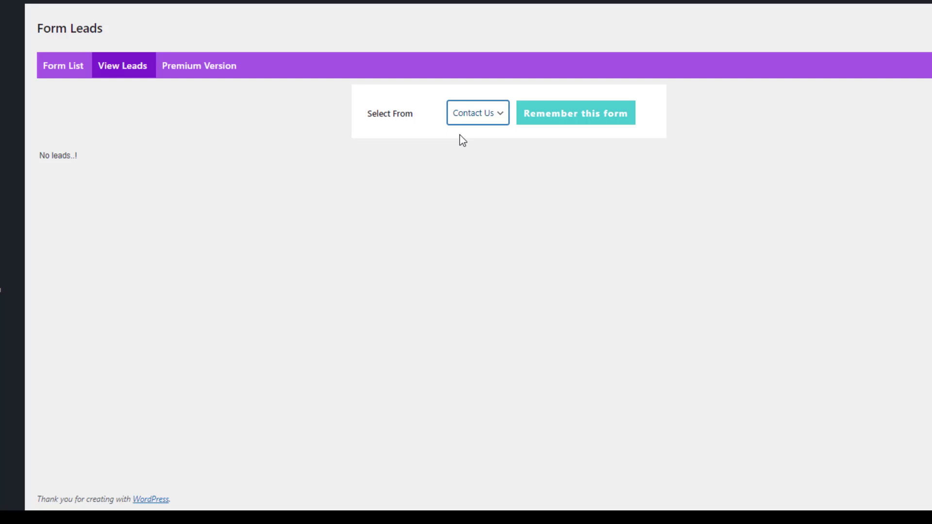
pyautogui.click(86, 68)
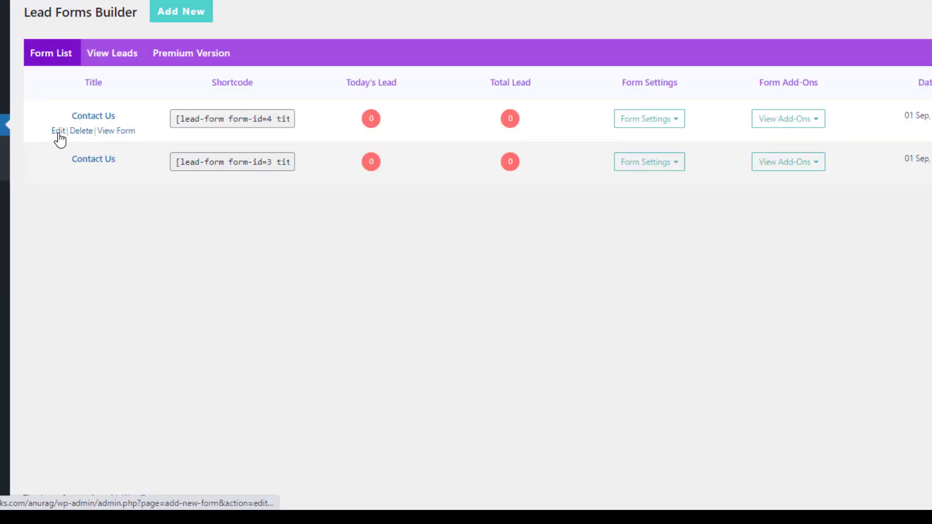
pyautogui.click(58, 131)
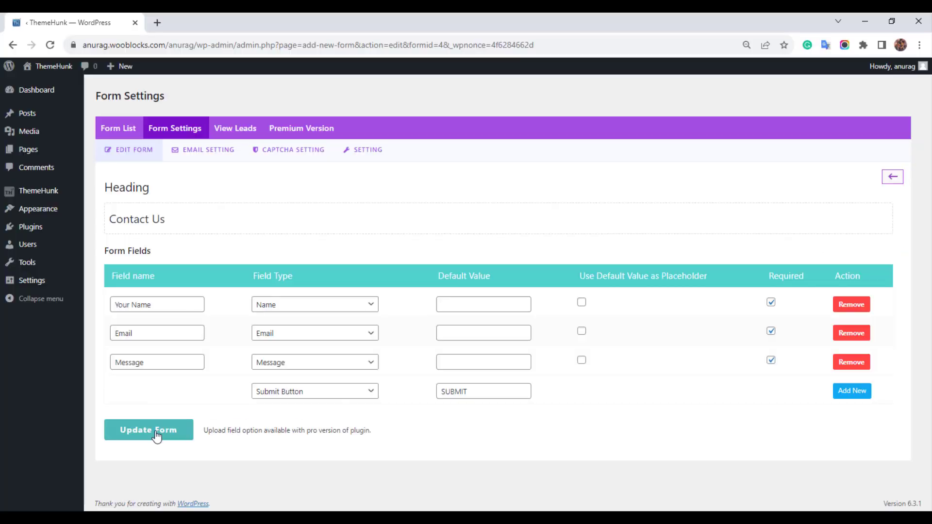
pyautogui.click(99, 412)
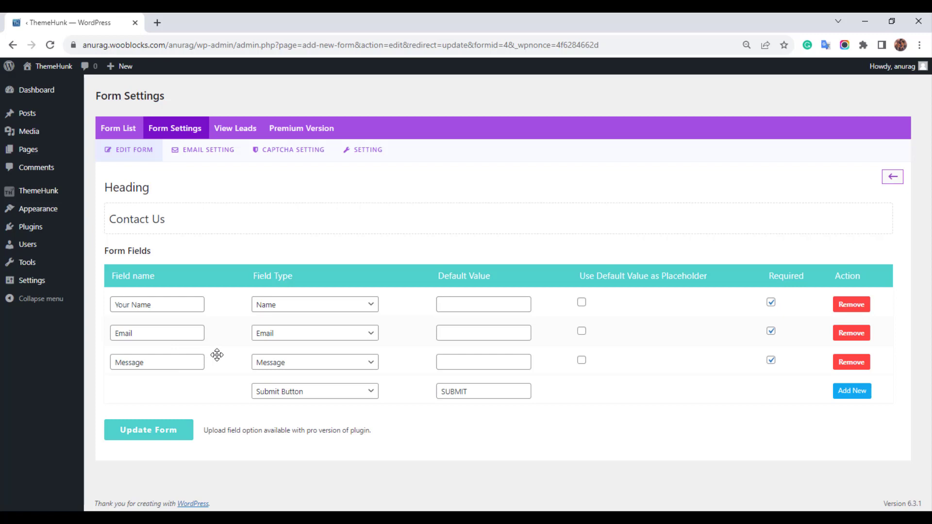
pyautogui.click(121, 132)
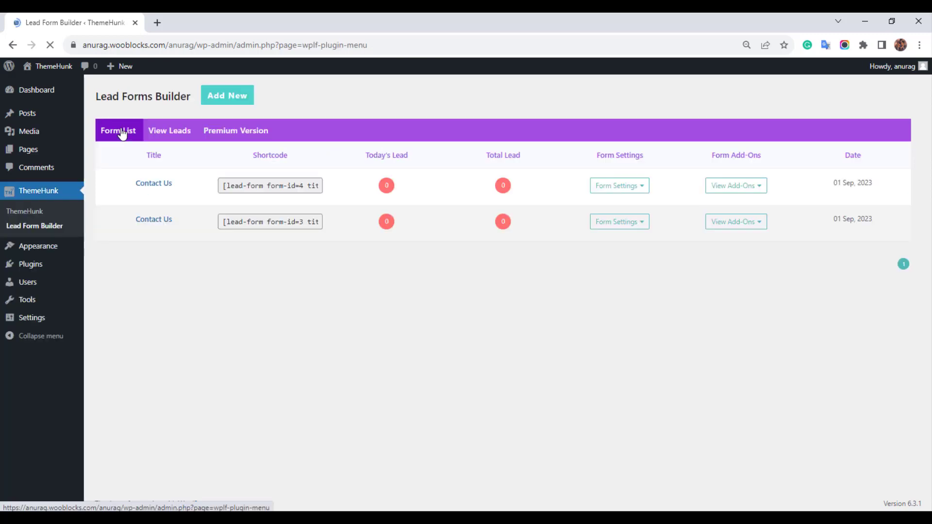
# Copy the form-id=4 shortcode and scroll the live site down to its footer
pyautogui.click(278, 175)
pyautogui.hotkey('ctrl', 'c')
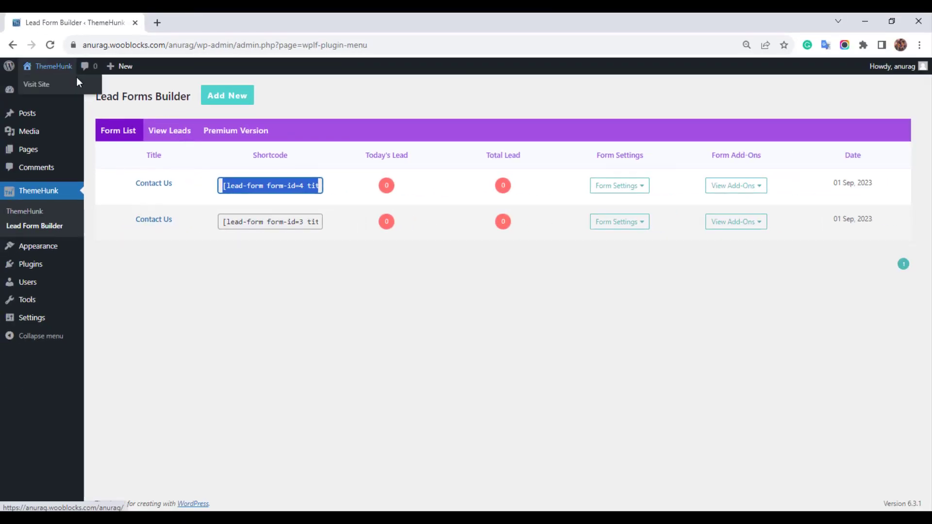
pyautogui.click(76, 85)
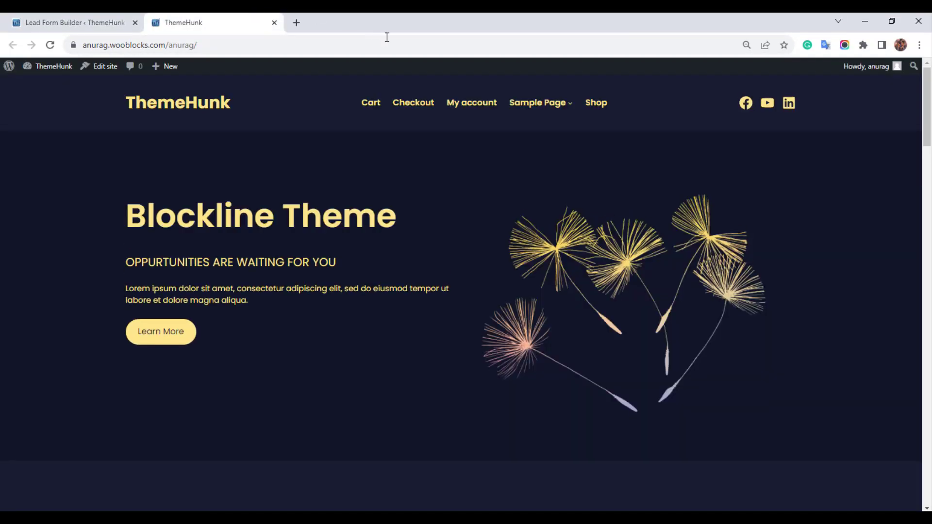
pyautogui.scroll(-10, 685, 179)
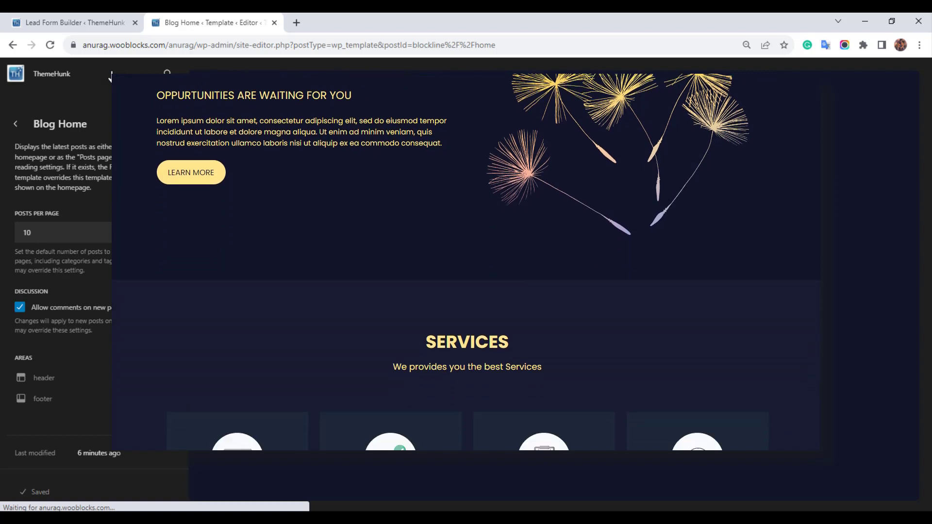
pyautogui.scroll(-12, 113, 76)
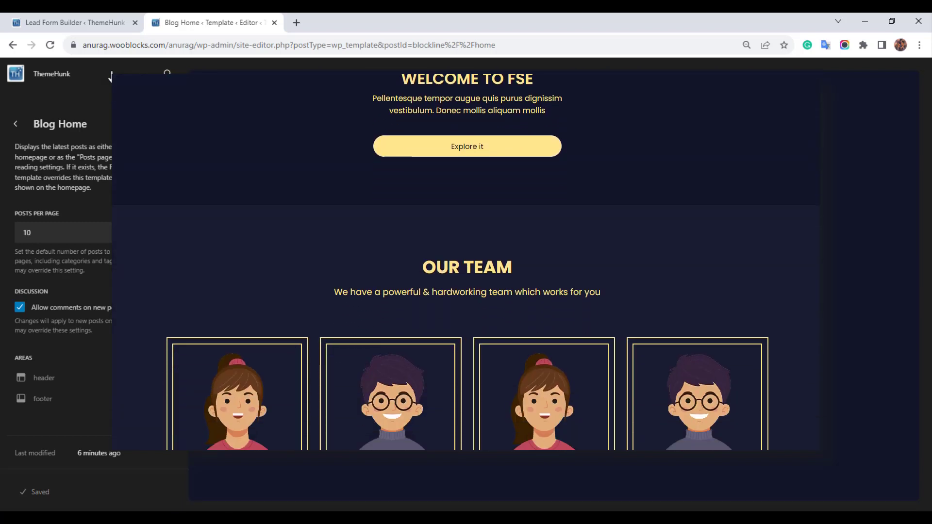
pyautogui.scroll(-12, 113, 77)
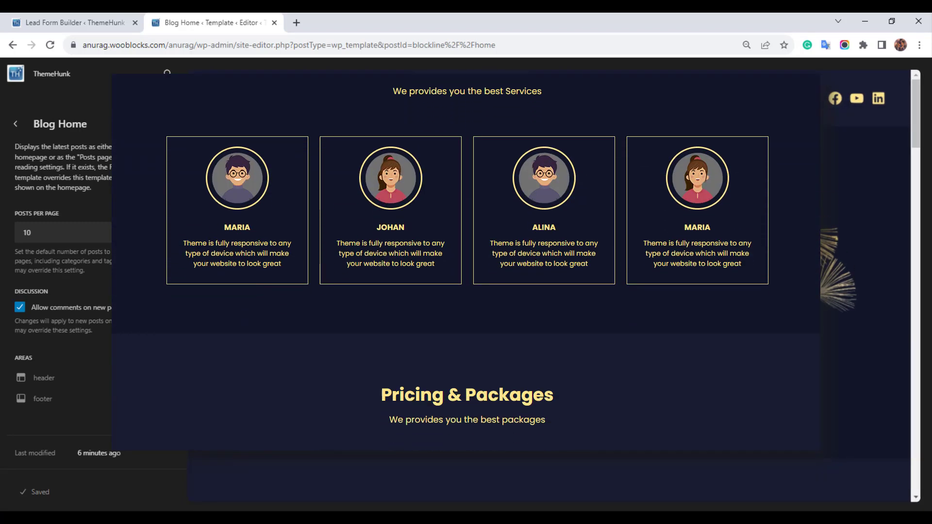
pyautogui.scroll(-10, 918, 354)
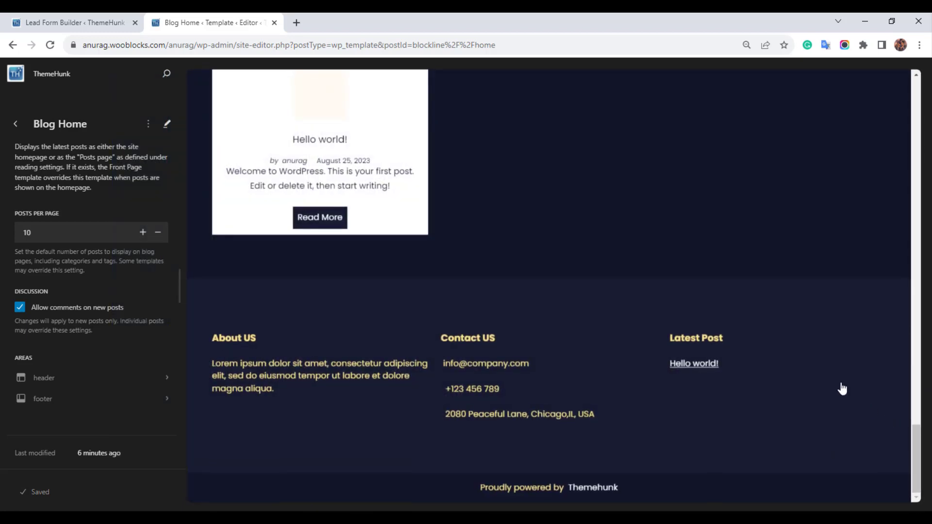
# Insert a footer column before Latest Post and paste the form-id=4 shortcode into a Shortcode block
pyautogui.click(820, 349)
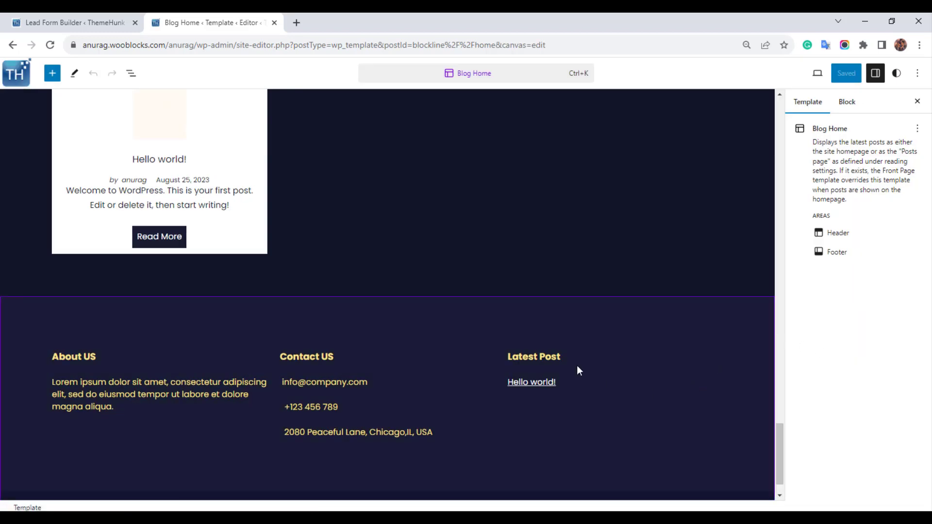
pyautogui.click(570, 351)
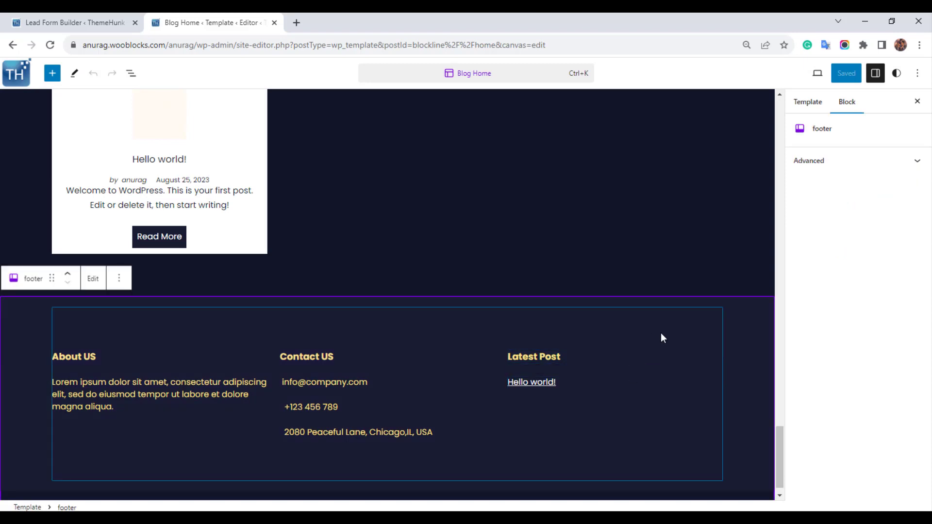
pyautogui.click(693, 339)
pyautogui.click(731, 378)
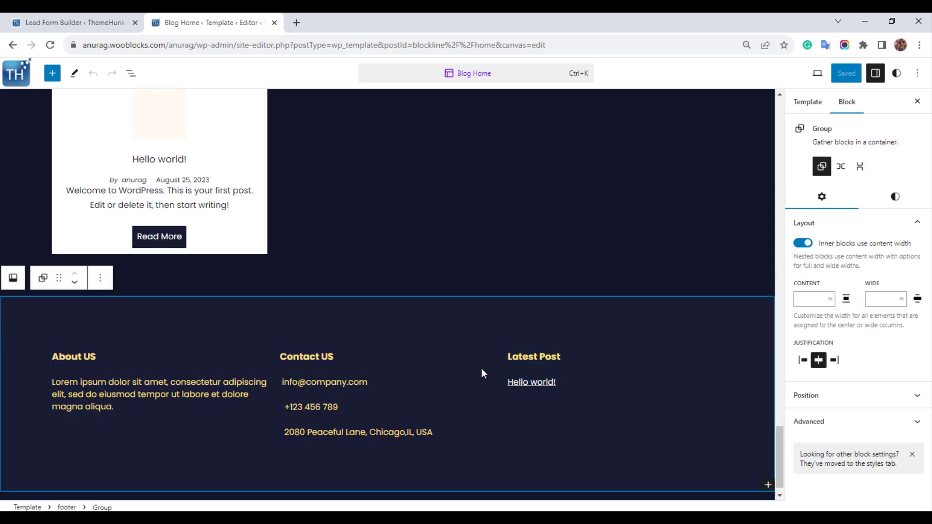
pyautogui.click(499, 394)
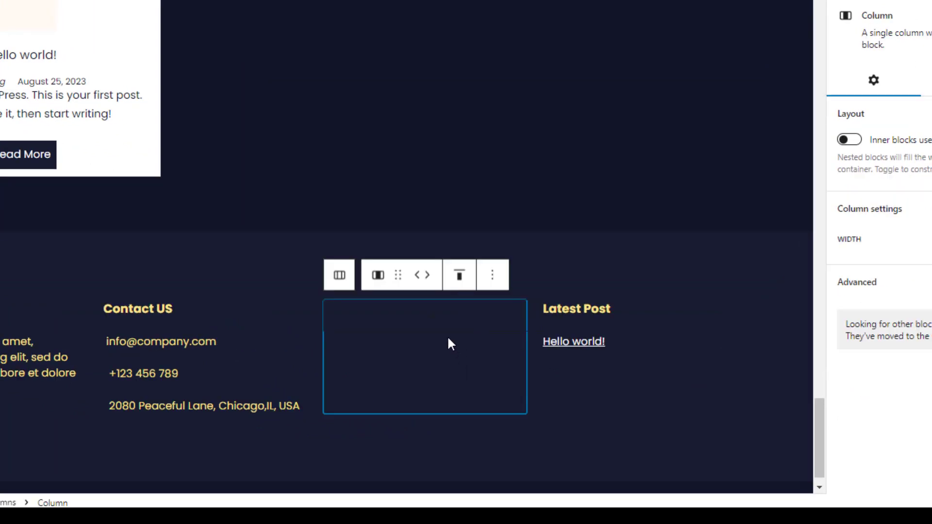
pyautogui.moveTo(416, 329)
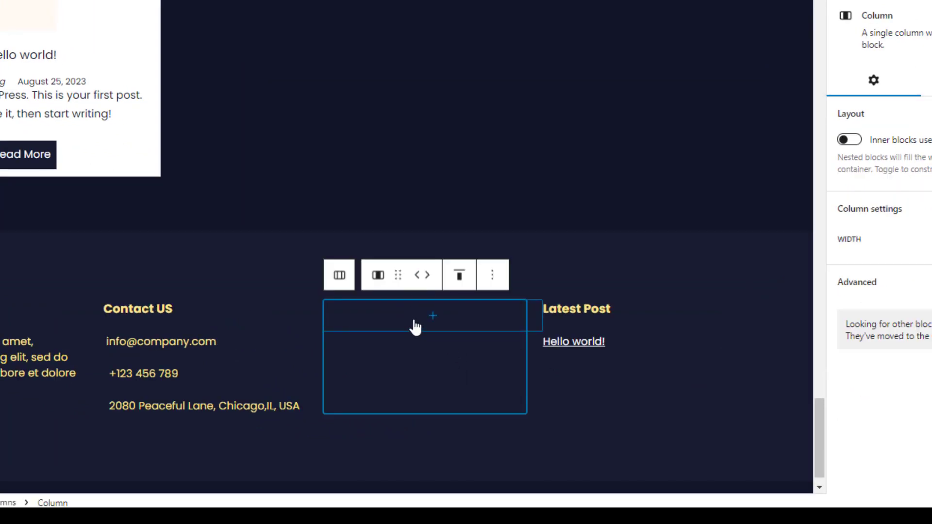
pyautogui.click(417, 327)
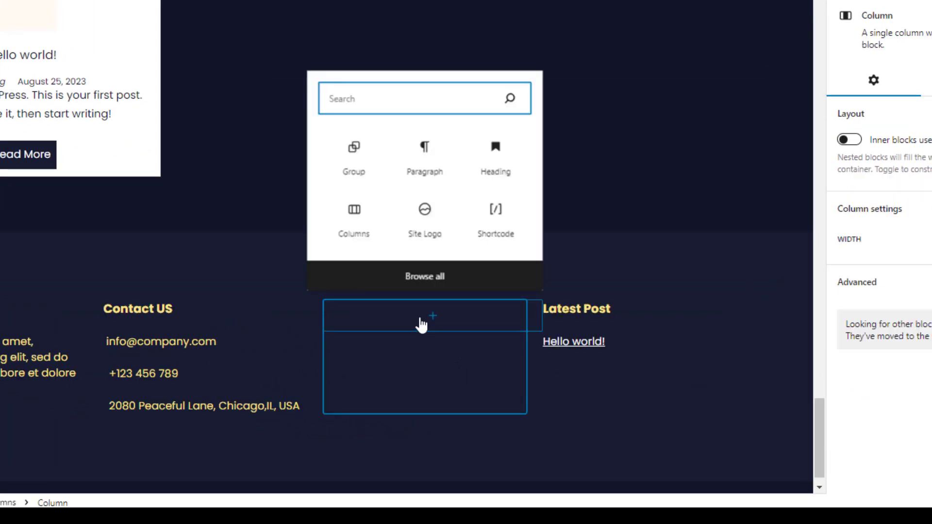
pyautogui.click(493, 210)
pyautogui.hotkey('ctrl', 'v')
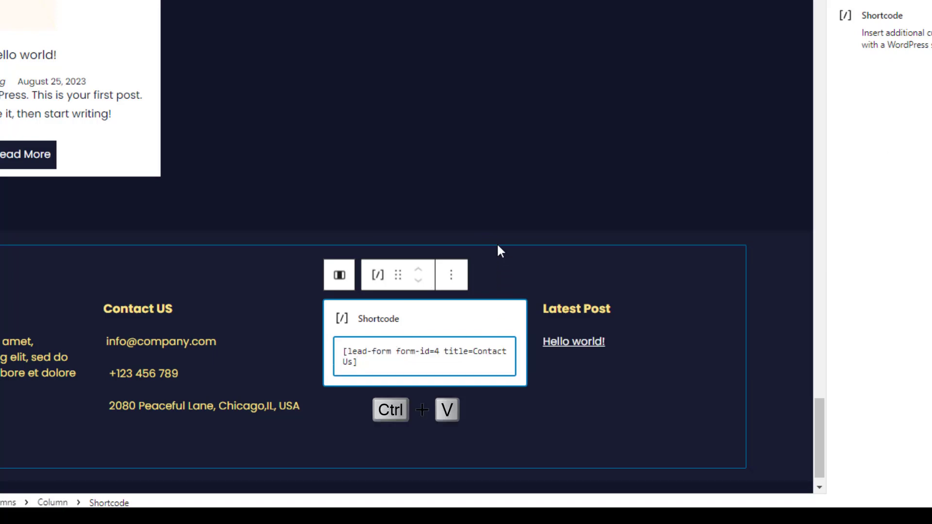
pyautogui.click(508, 212)
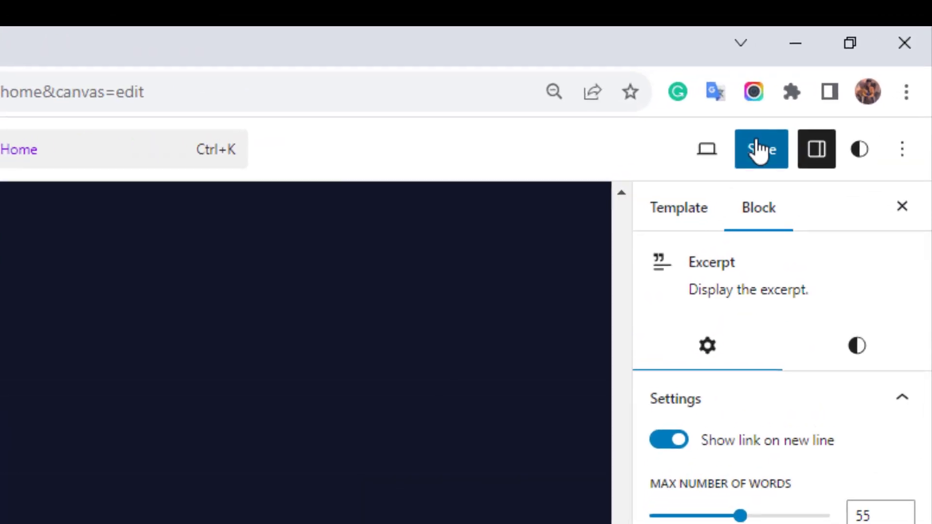
# Save the Blog Home template, then view the live site's footer showing the Contact Us form
pyautogui.click(760, 150)
pyautogui.click(742, 157)
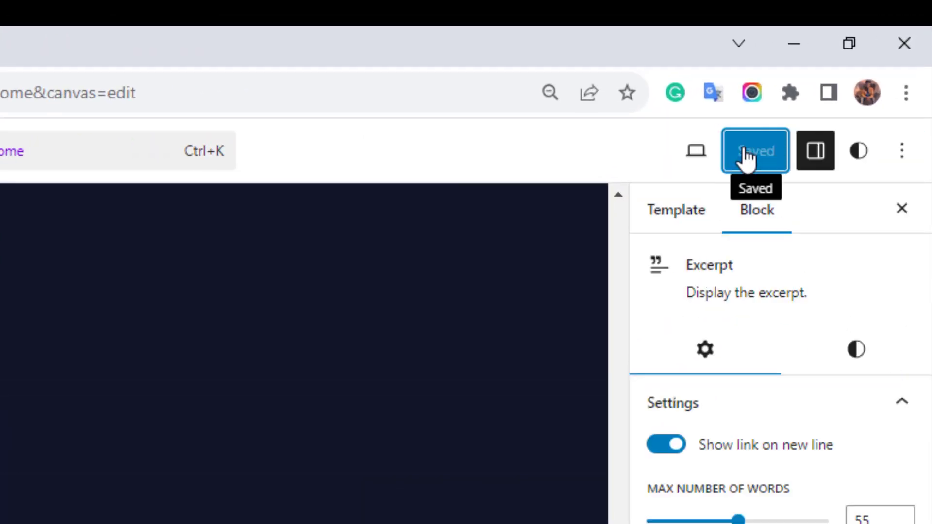
pyautogui.click(697, 152)
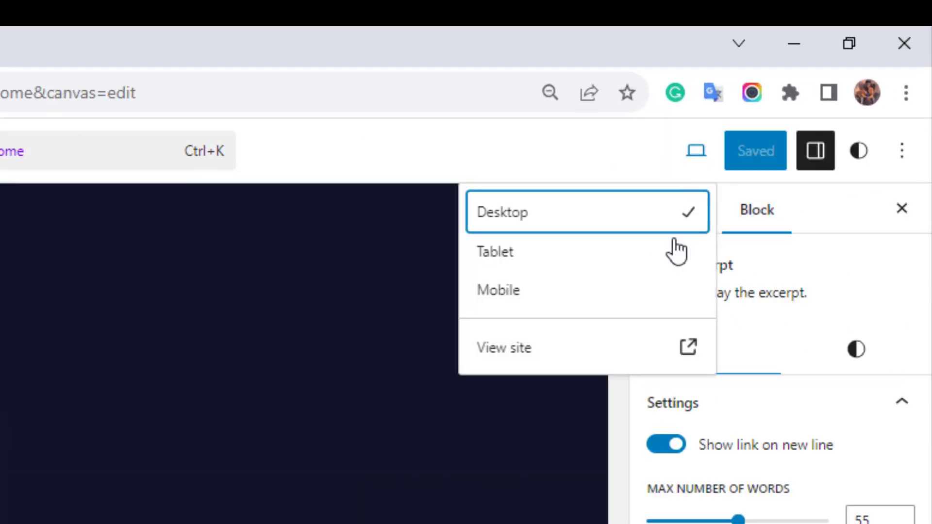
pyautogui.click(561, 367)
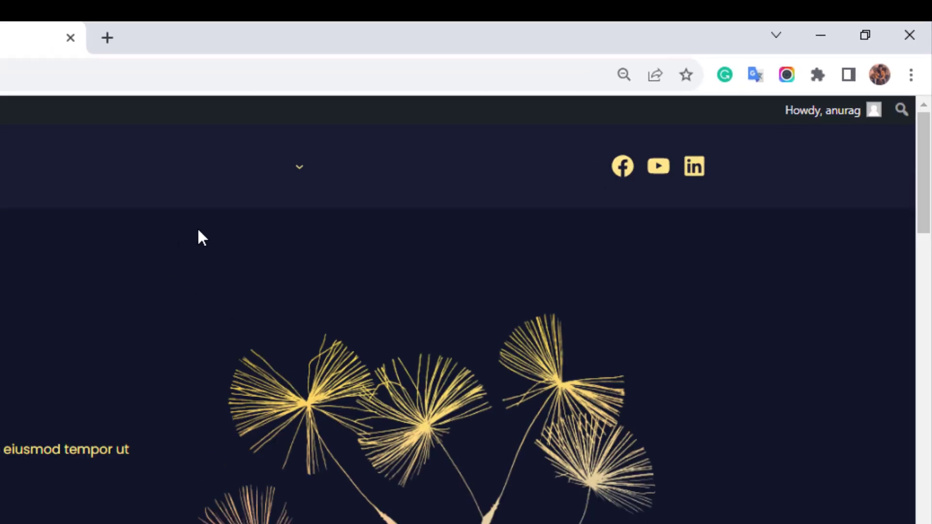
pyautogui.scroll(-7, 557, 245)
pyautogui.scroll(-20, 557, 244)
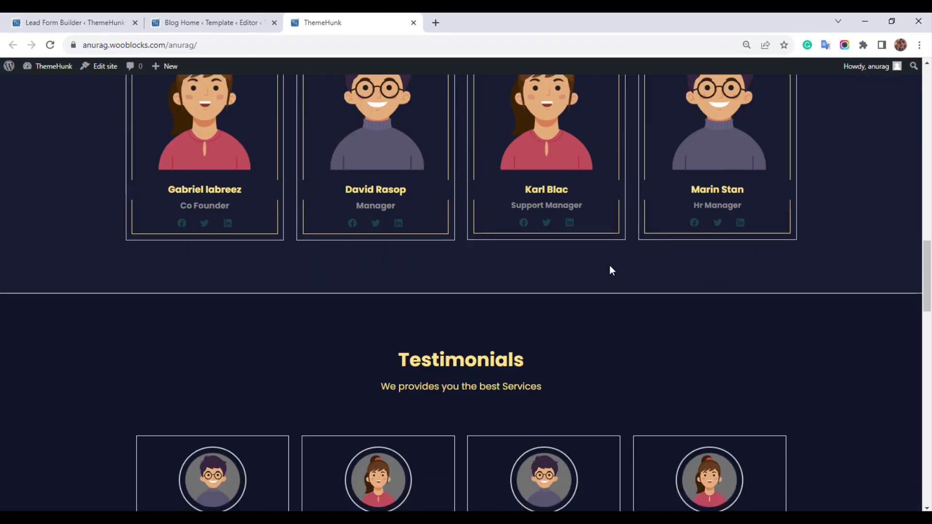
pyautogui.scroll(-8, 666, 280)
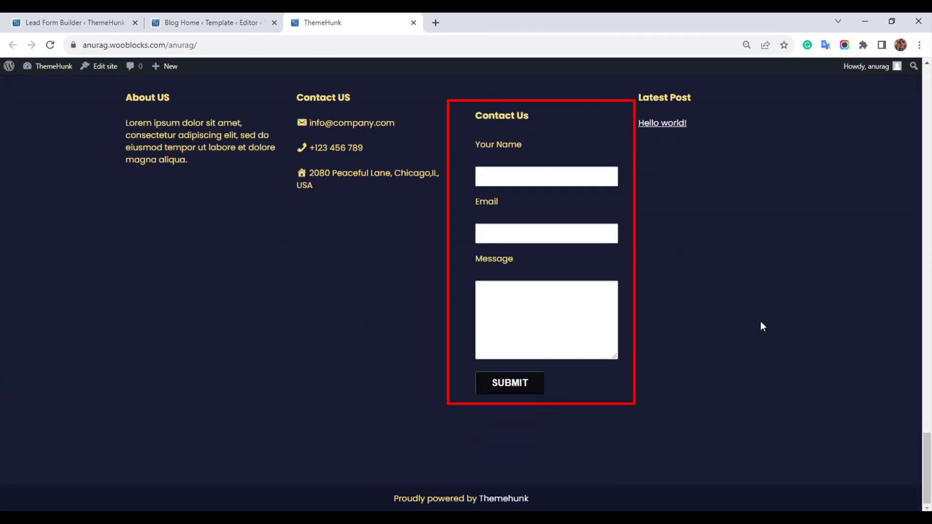
pyautogui.scroll(3, 760, 321)
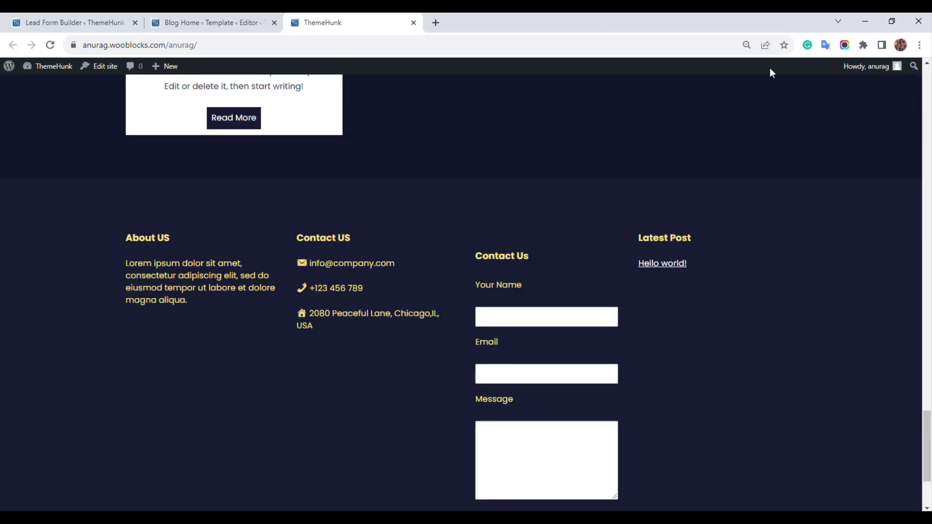
pyautogui.scroll(20, 813, 312)
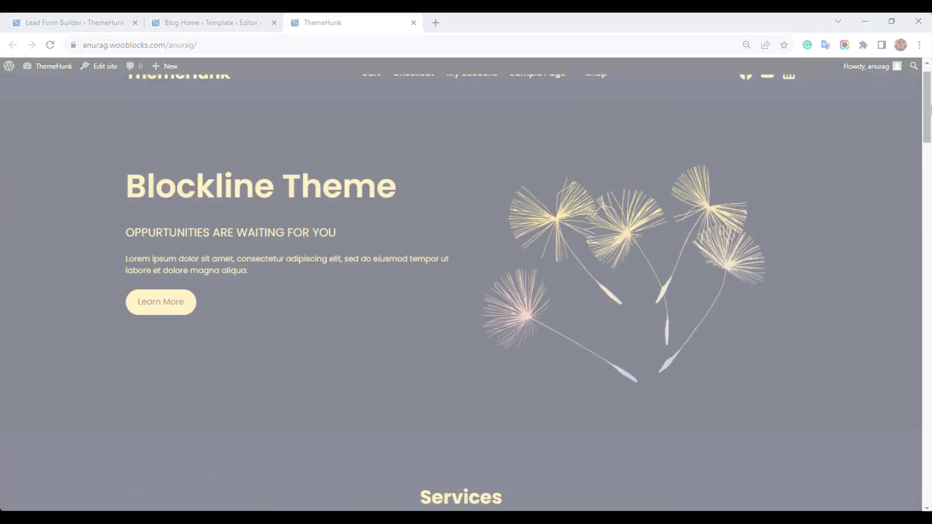
pyautogui.scroll(1, 850, 182)
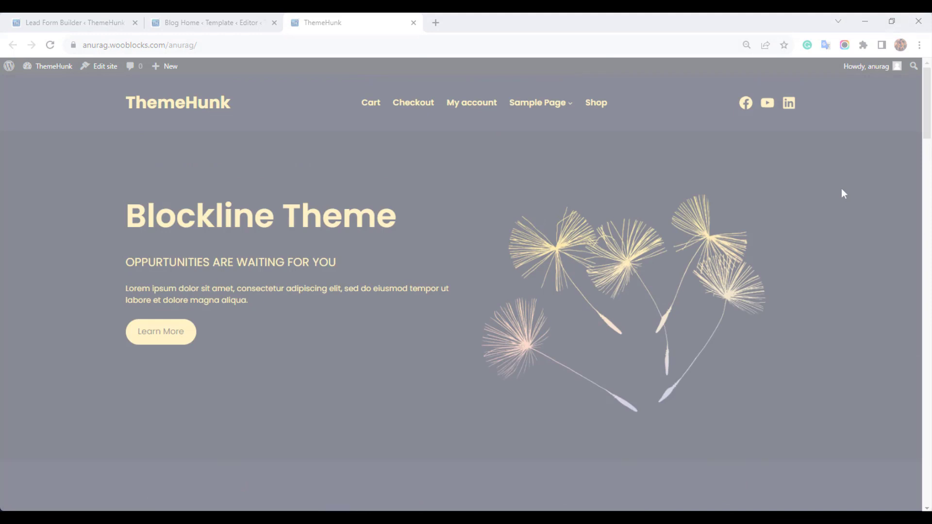